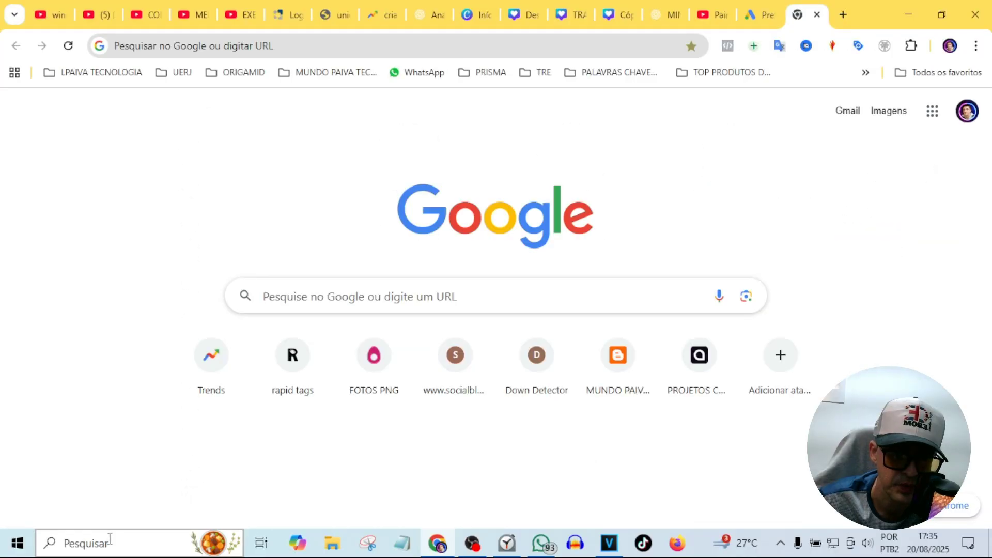
Search Windows for 'CONTROL PANEL' and open Painel de Controle from the results
left_click(110, 539)
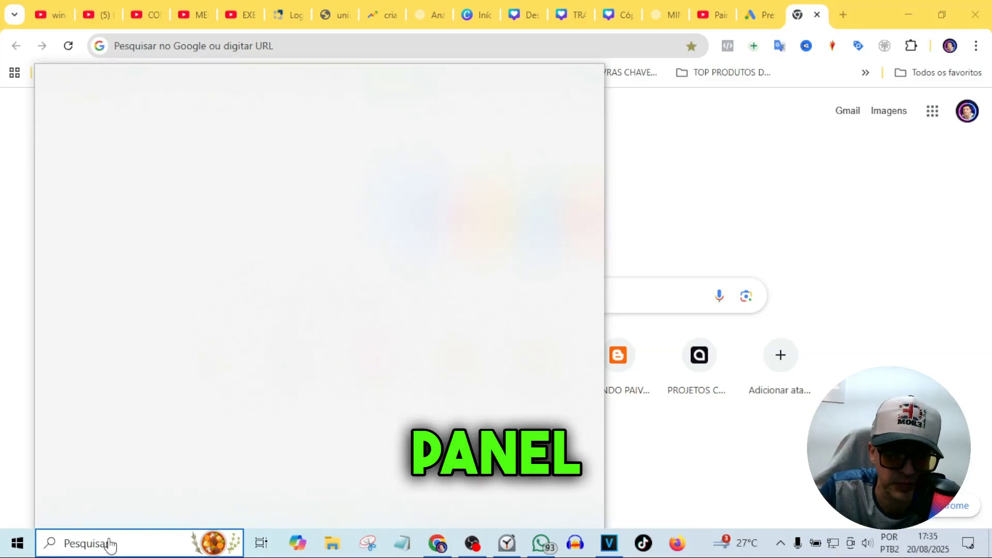
type("CONTROL PANEL")
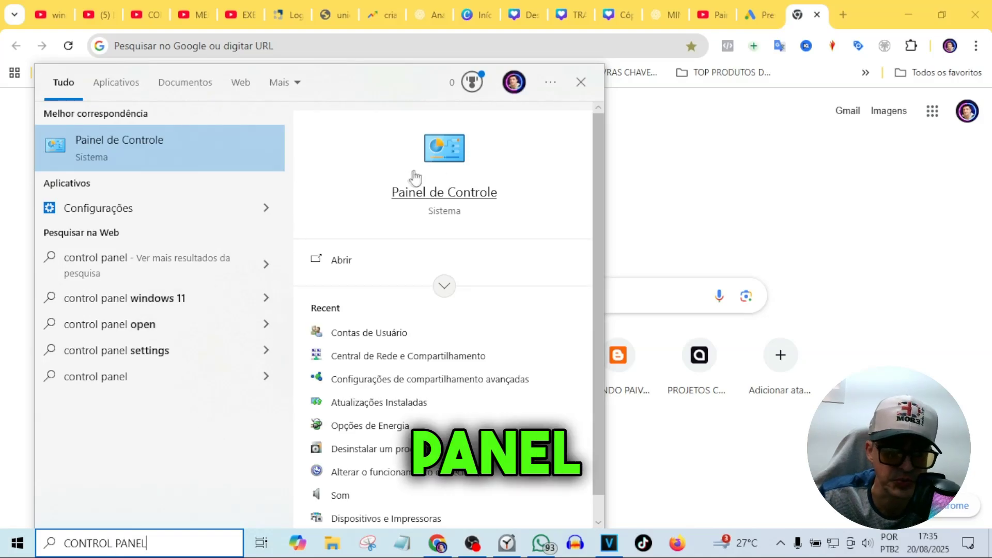
left_click(342, 263)
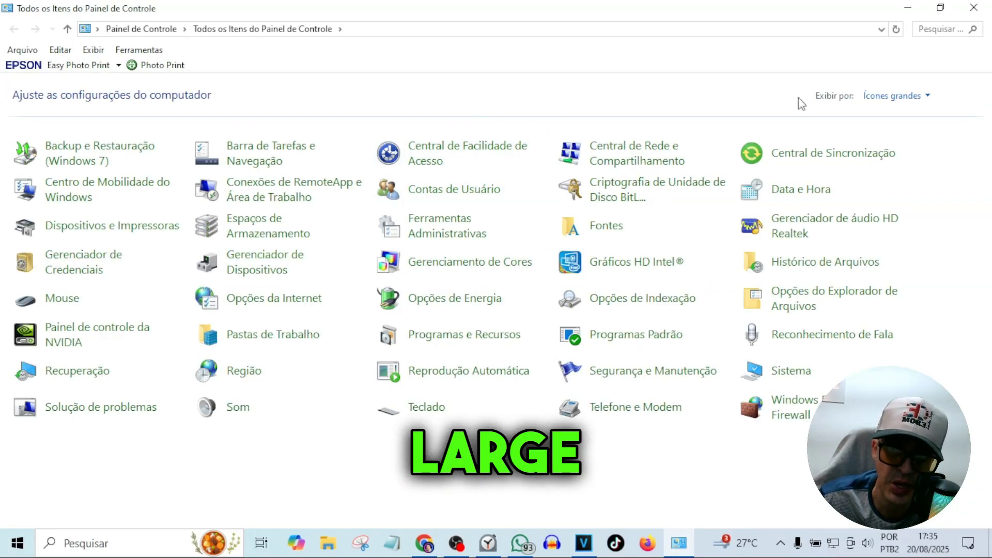
left_click(905, 97)
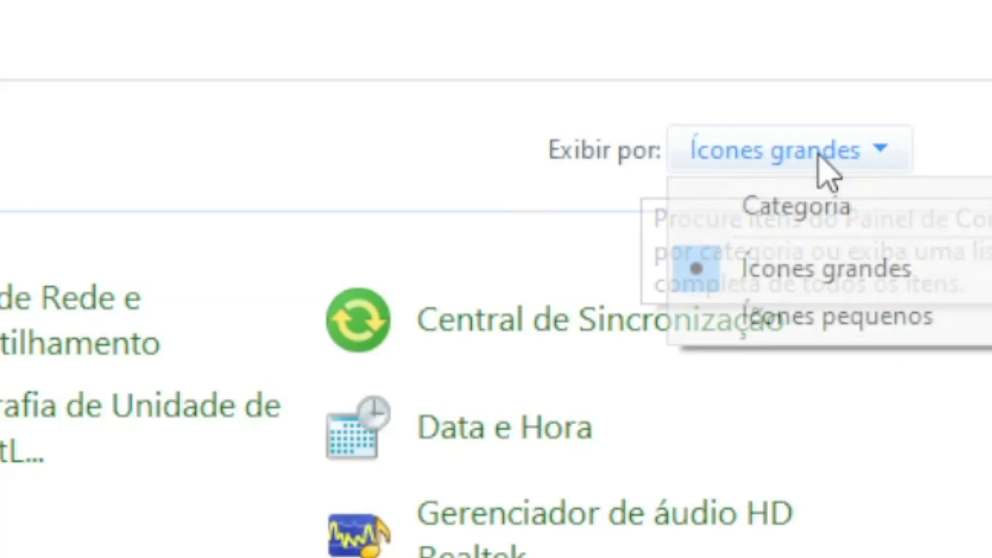
left_click(823, 207)
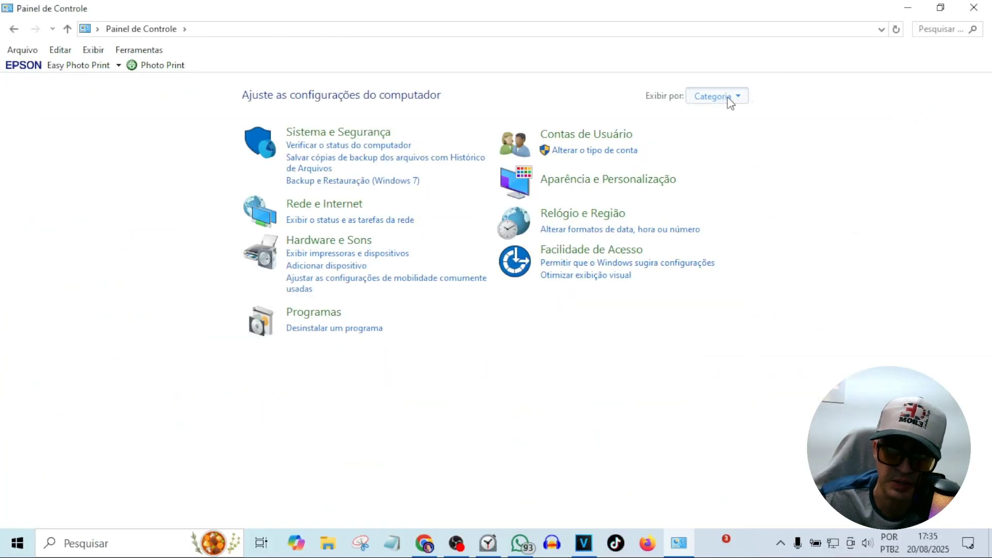
left_click(726, 97)
left_click(730, 151)
left_click(894, 95)
left_click(888, 138)
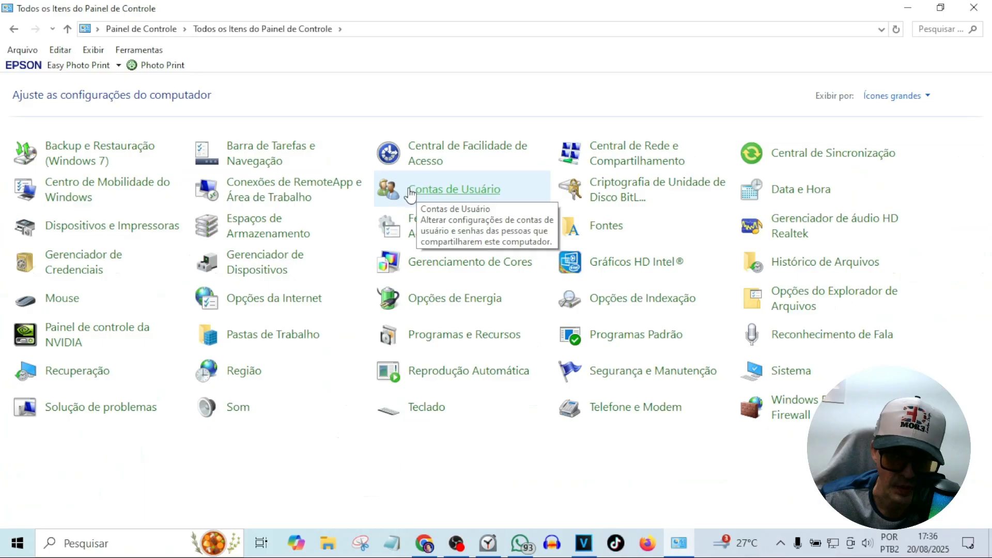
Go through Contas de Usuário and Gerenciar outra conta to the Settings page for adding users
left_click(455, 191)
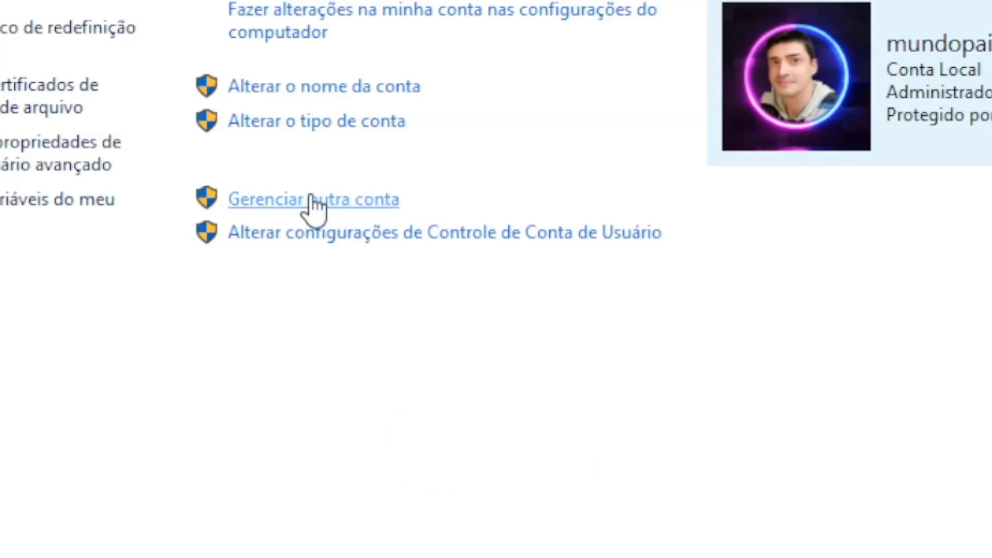
left_click(318, 199)
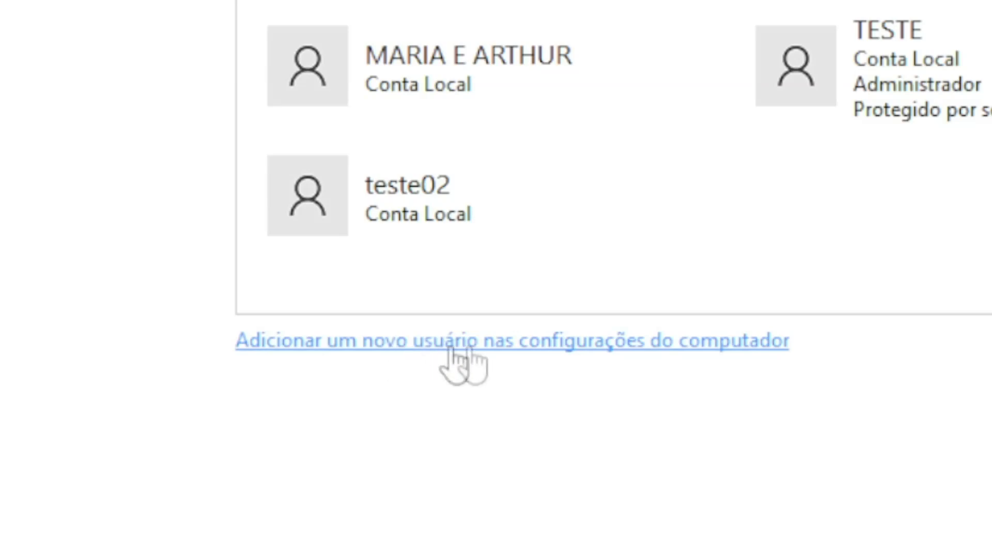
left_click(554, 336)
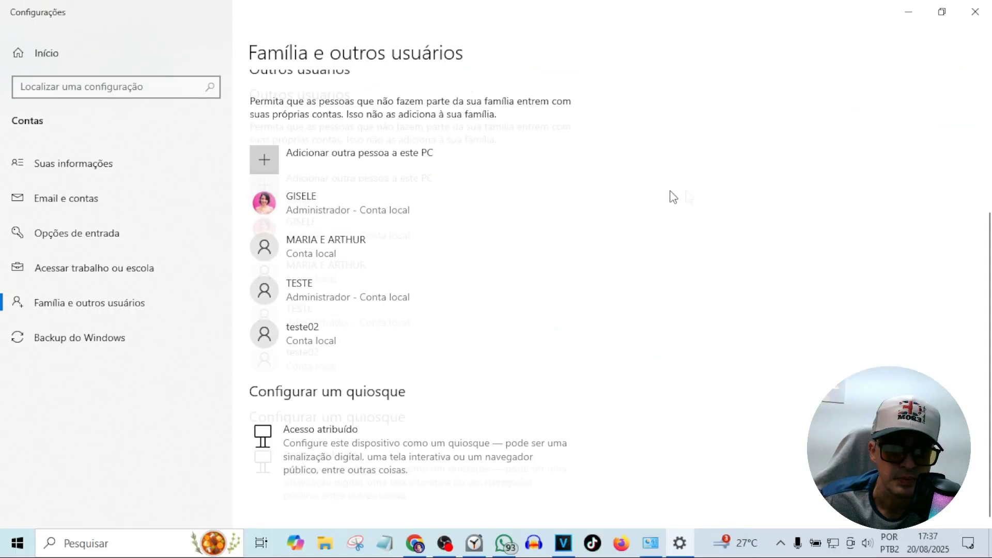
Under Outros usuários, choose Adicionar outra pessoa a este PC to reach the Microsoft sign-in prompt
scroll(687, 196, "down", 5)
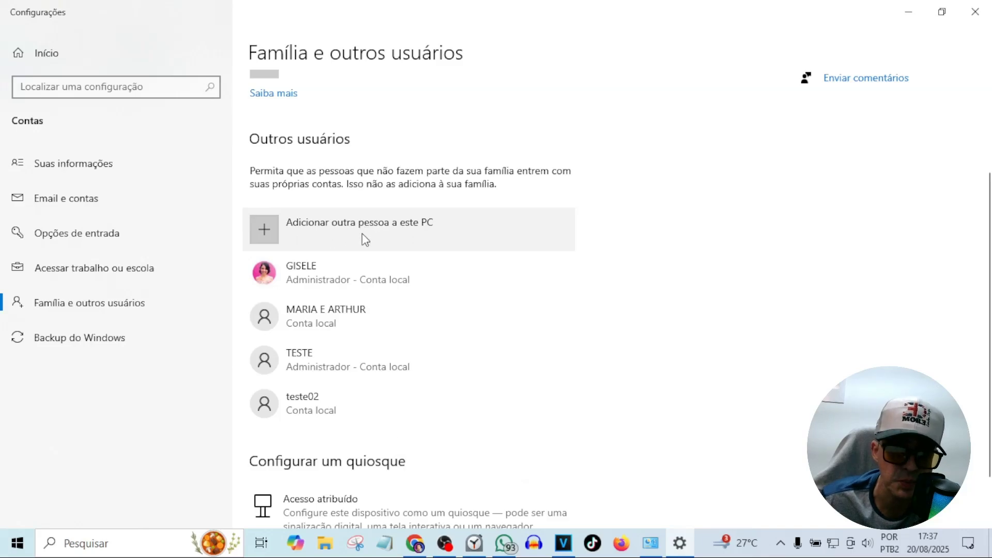
left_click(382, 245)
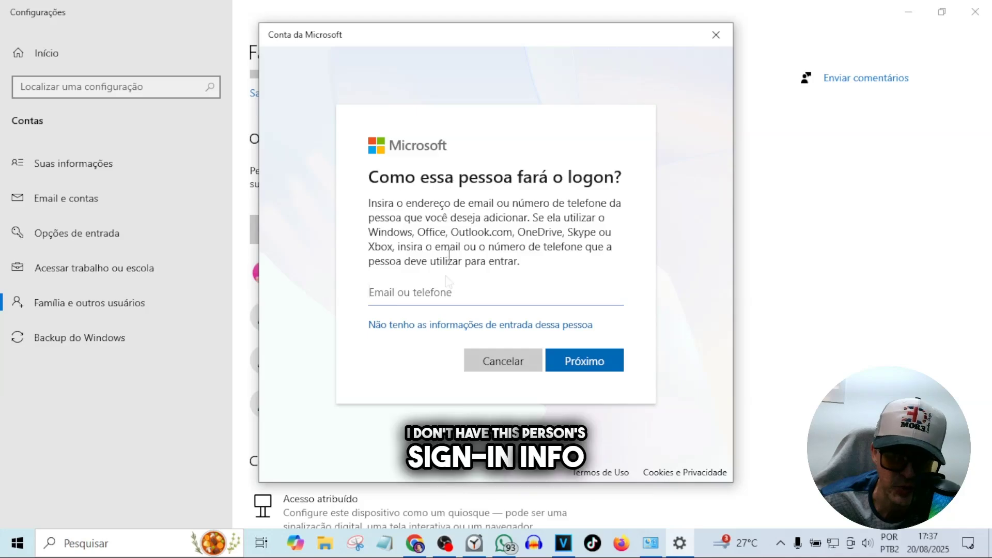
left_click(392, 331)
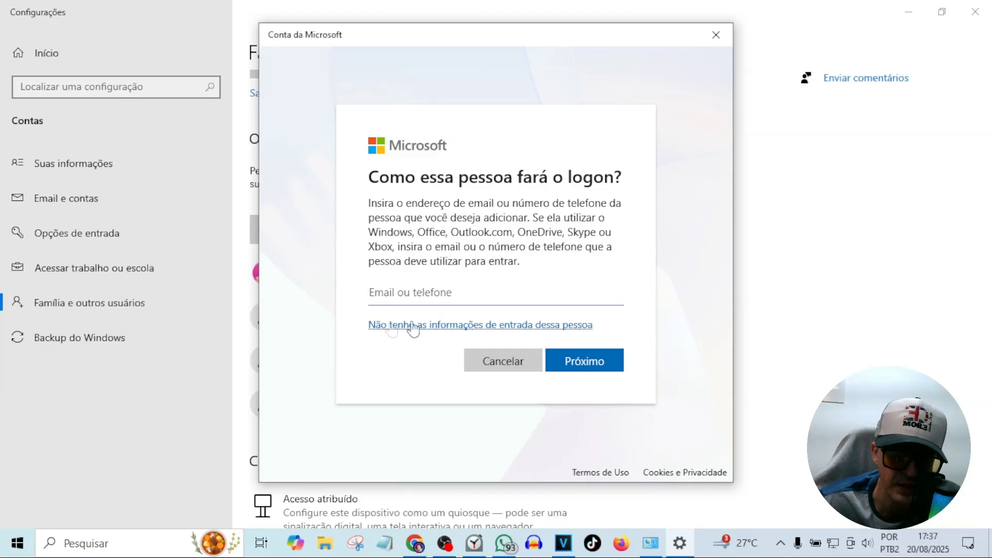
Skip the sign-in info, choose a user without a Microsoft account, and enter the new user's name
left_click(396, 325)
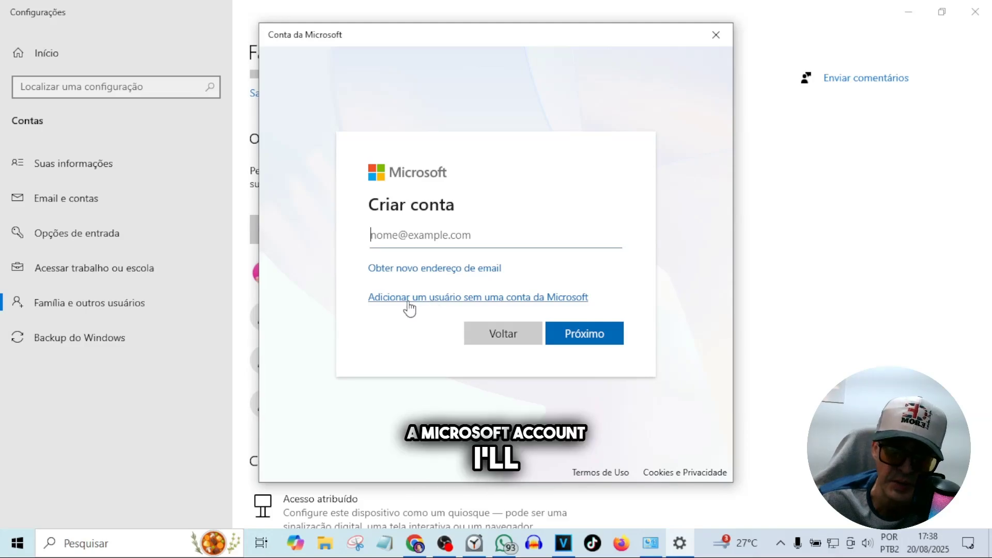
left_click(441, 301)
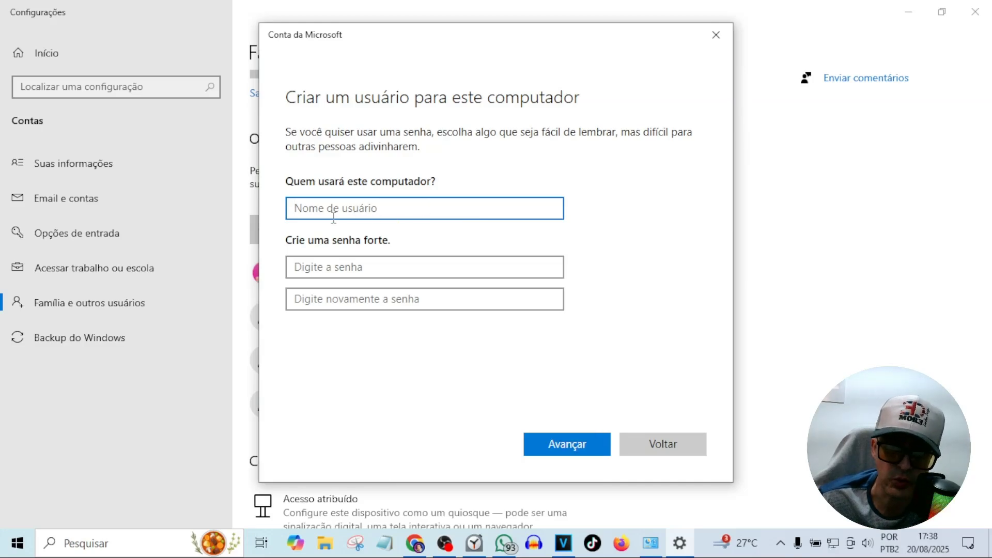
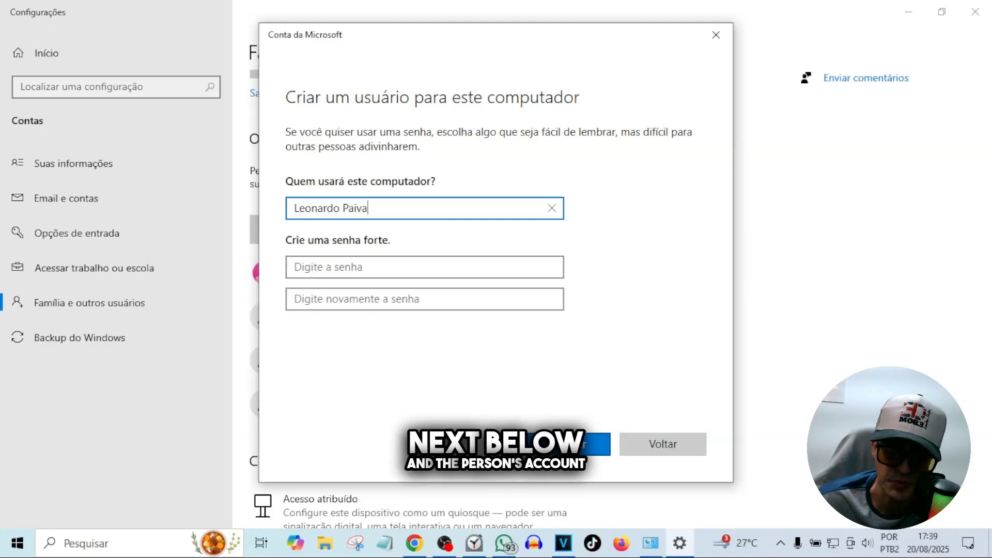
Submit the local-user form with both password fields left blank
left_click(595, 445)
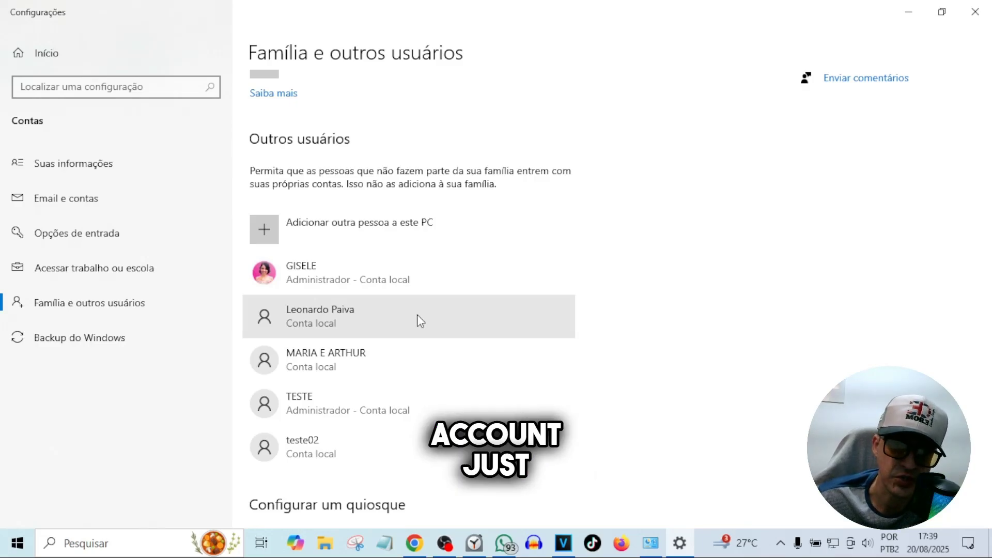
Change the new local account's type to Administrador
left_click(388, 325)
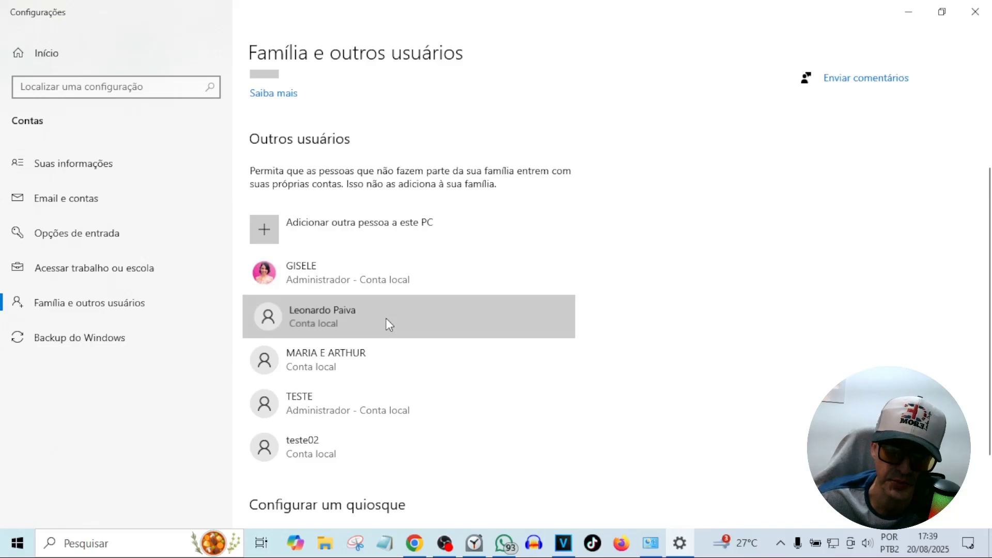
left_click(492, 315)
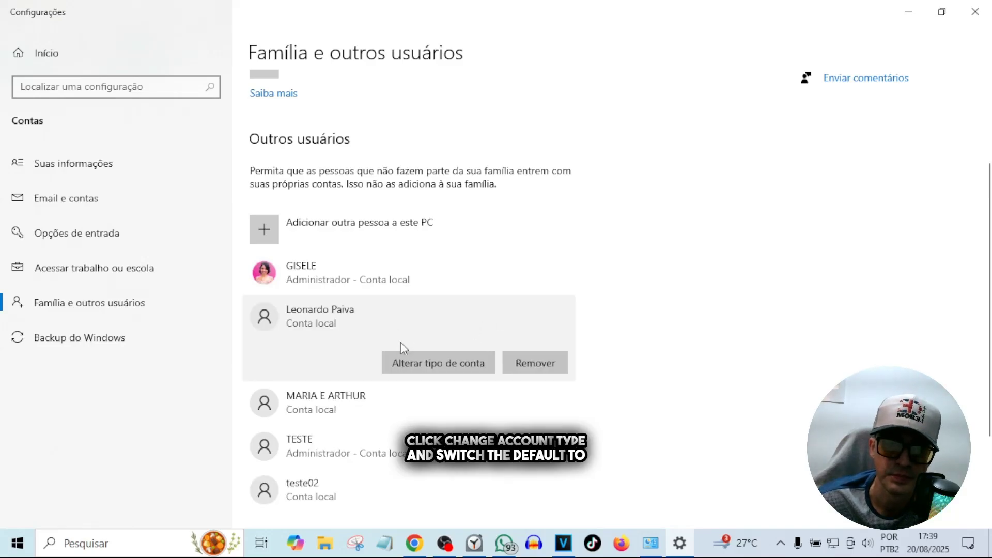
left_click(415, 366)
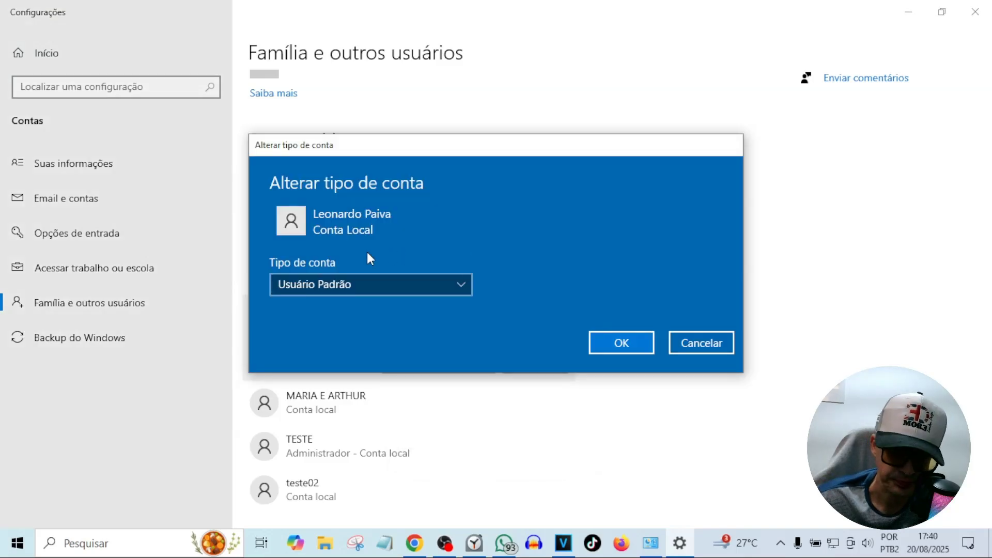
left_click(401, 285)
left_click(333, 260)
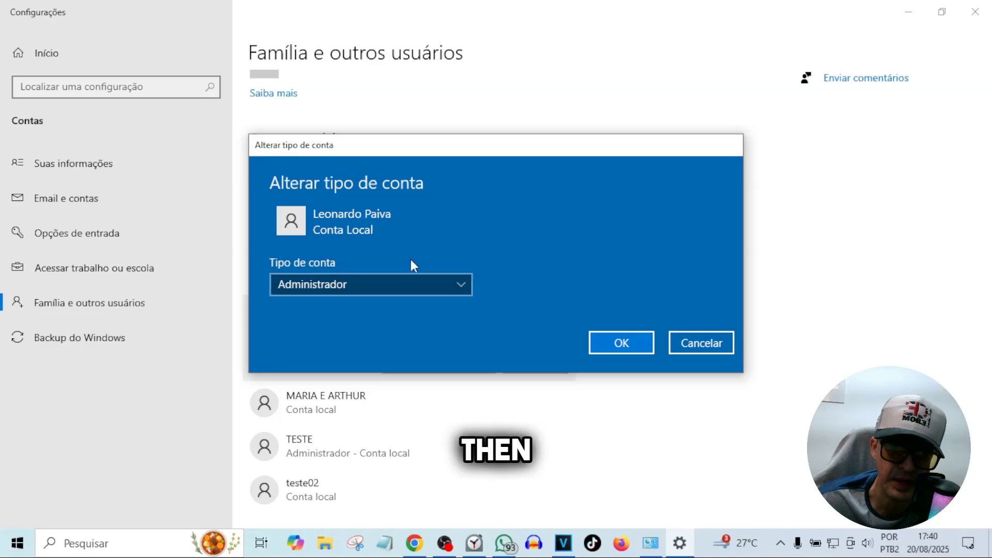
left_click(621, 342)
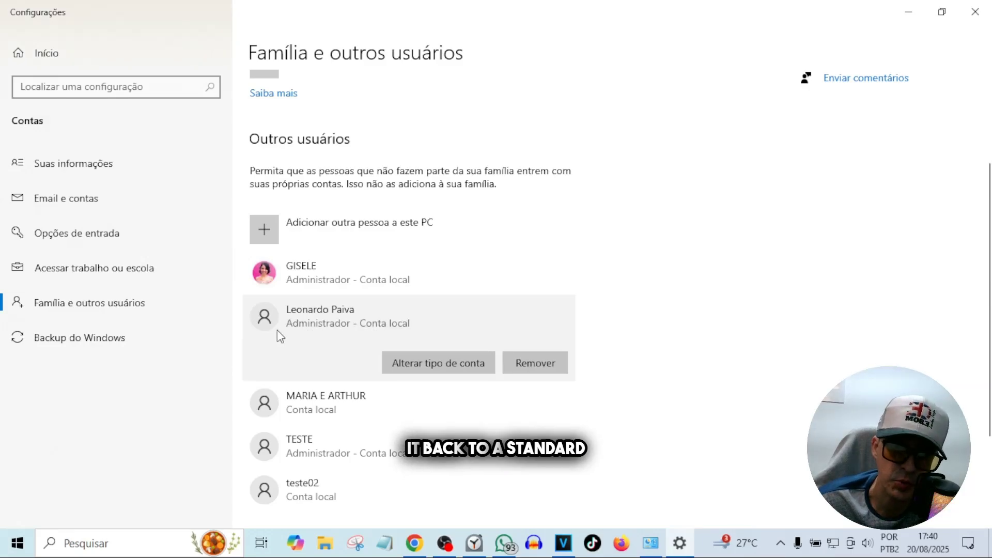
Change the account type back to Usuário Padrão
left_click(436, 368)
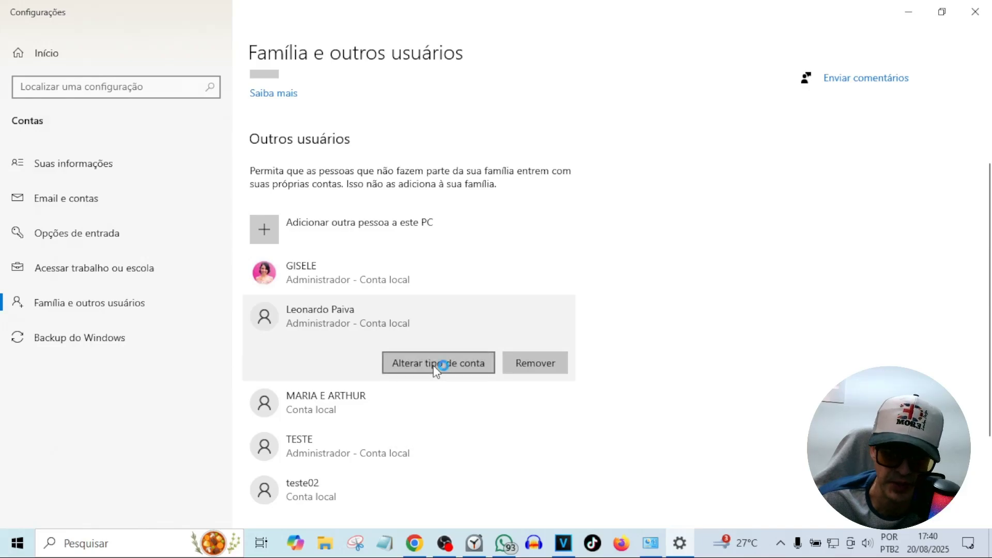
left_click(351, 285)
left_click(328, 311)
left_click(636, 346)
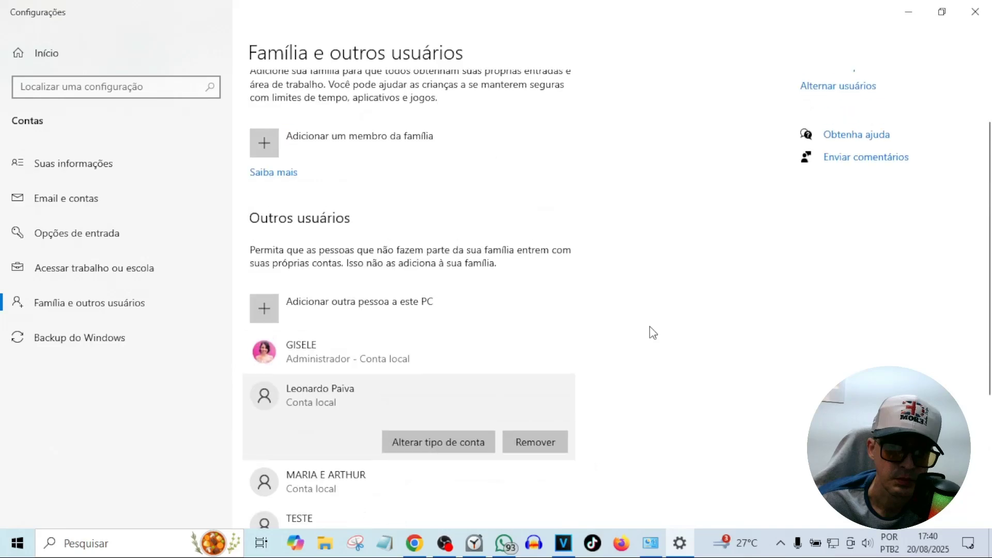
Remove the new account, choosing to delete the account and its data
scroll(652, 332, "down", 3)
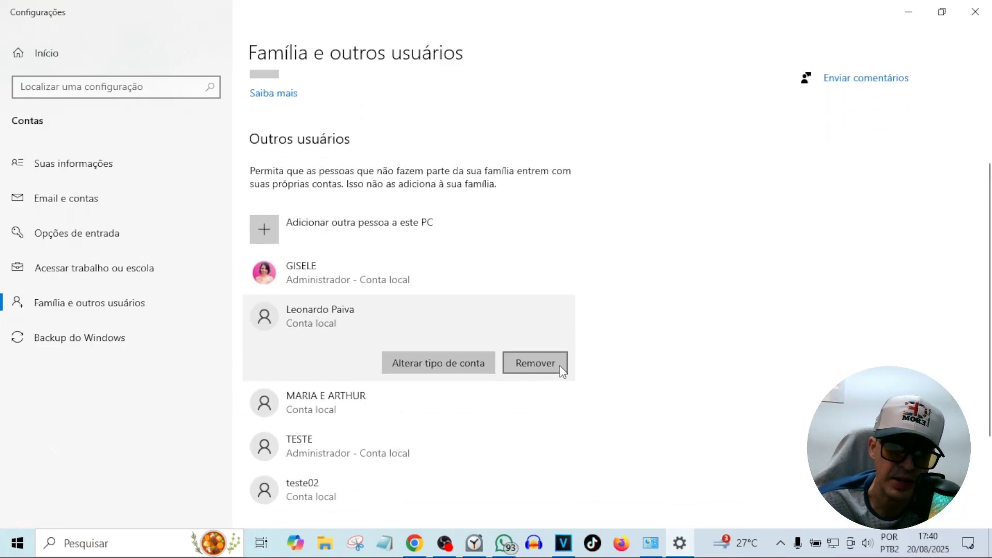
left_click(538, 366)
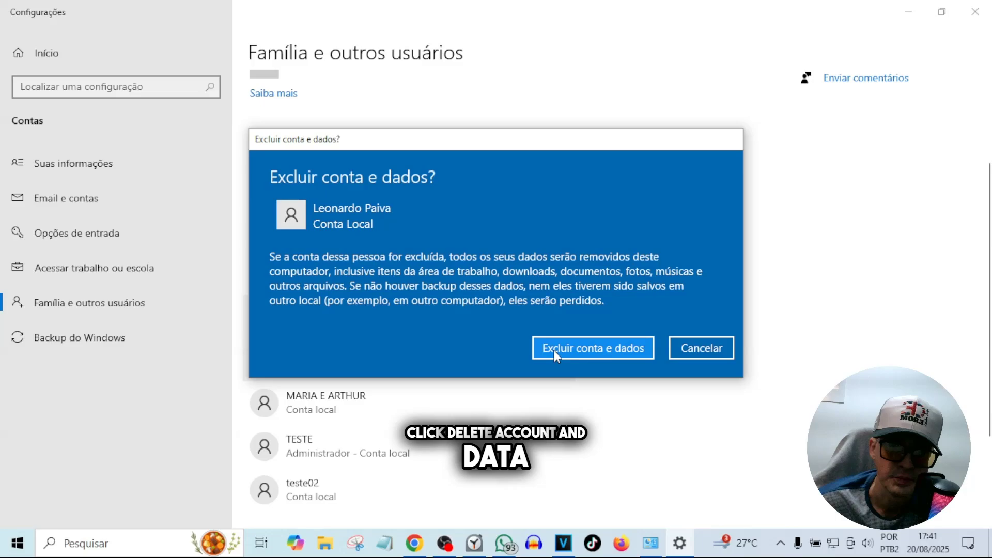
left_click(607, 350)
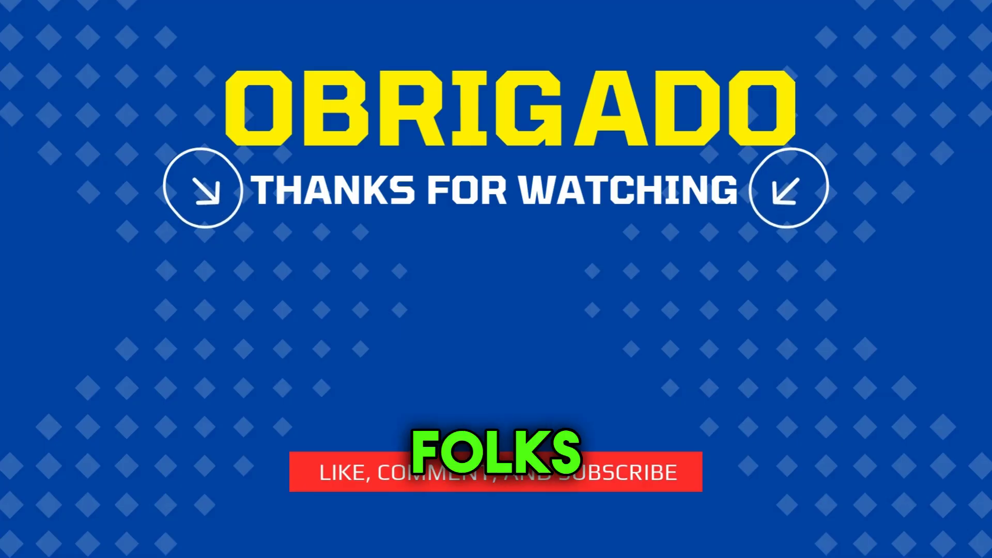